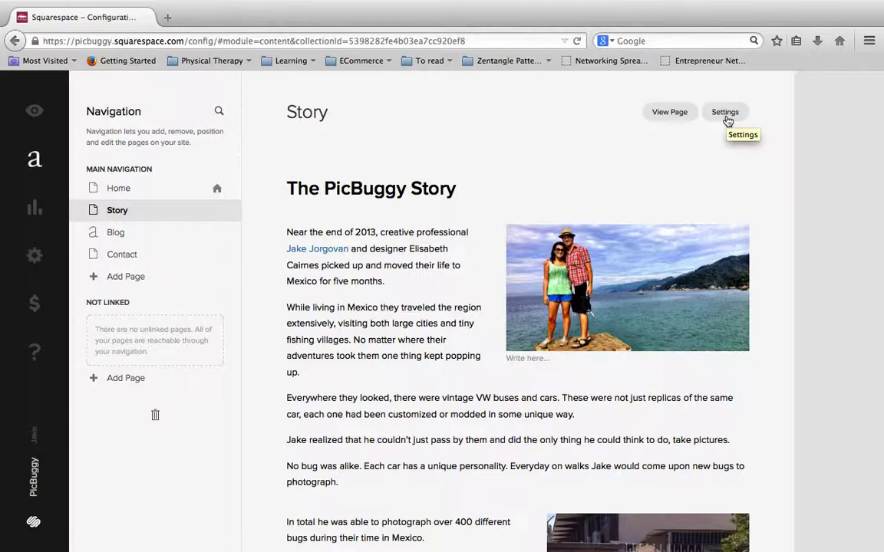
# - In the Story page settings, try edits to the Navigation and Page titles, reverting both to Story
pyautogui.click(726, 116)
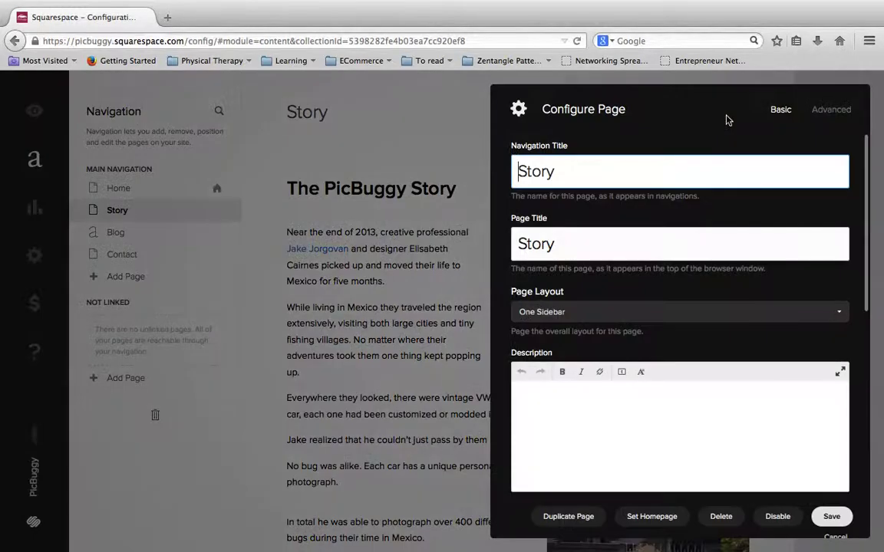
pyautogui.click(643, 171)
pyautogui.scroll(-1, 629, 165)
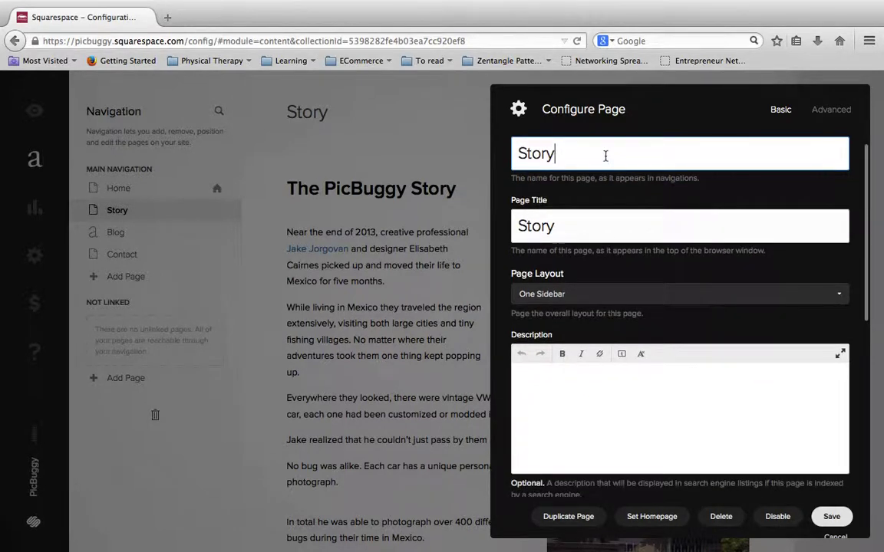
pyautogui.scroll(1, 599, 162)
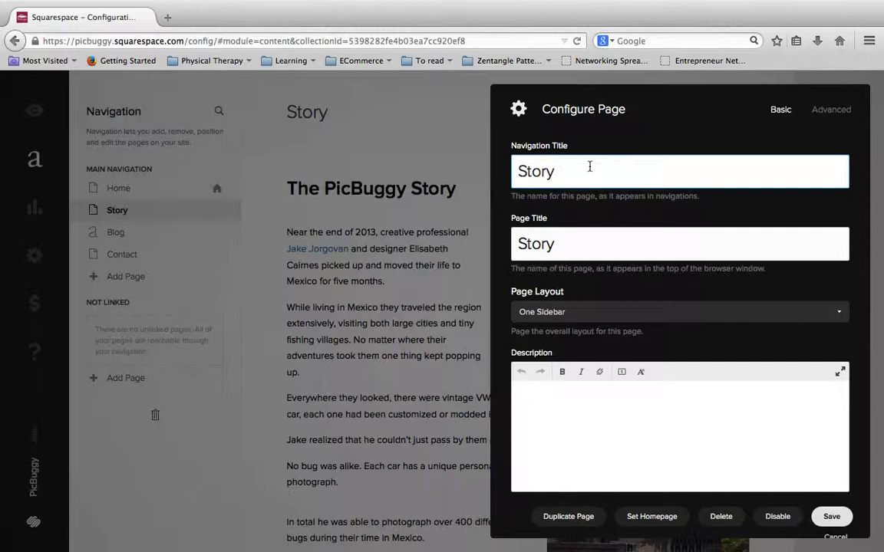
pyautogui.write('The')
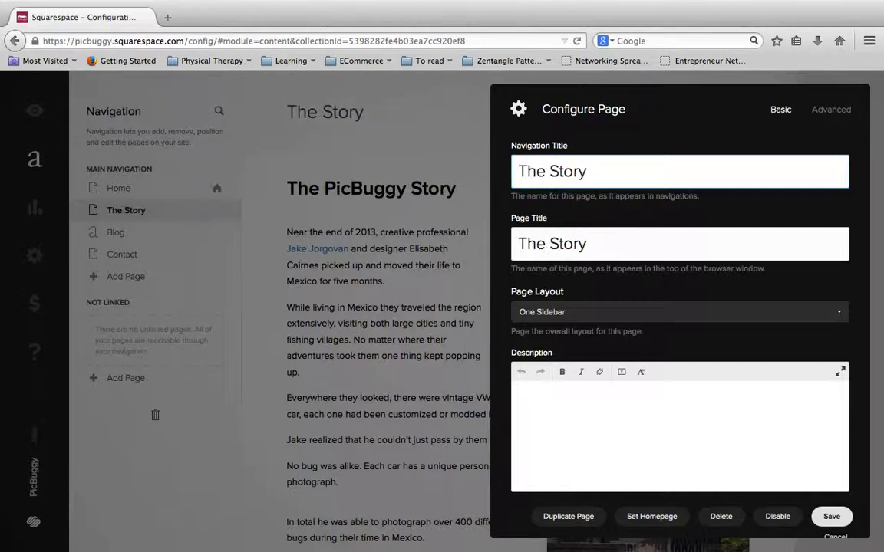
pyautogui.press('BackSpace')
pyautogui.press('BackSpace')
pyautogui.press('BackSpace')
pyautogui.press('BackSpace')
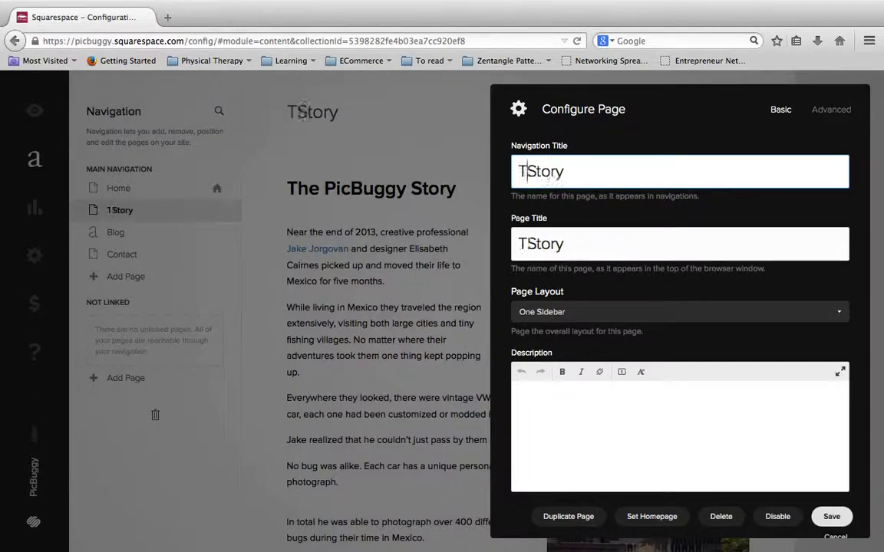
pyautogui.click(598, 241)
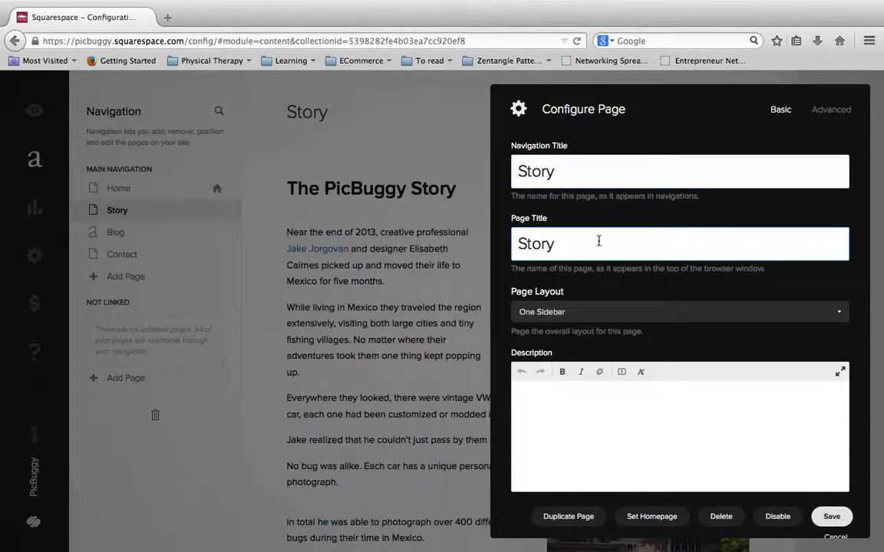
pyautogui.write('Te')
pyautogui.press('BackSpace')
pyautogui.write('he')
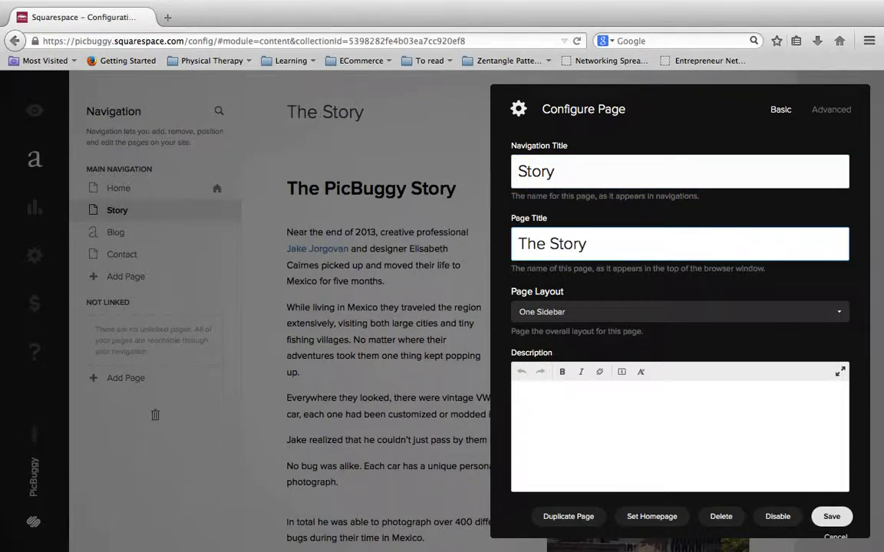
pyautogui.press('BackSpace')
pyautogui.press('BackSpace')
pyautogui.press('BackSpace')
pyautogui.press('BackSpace')
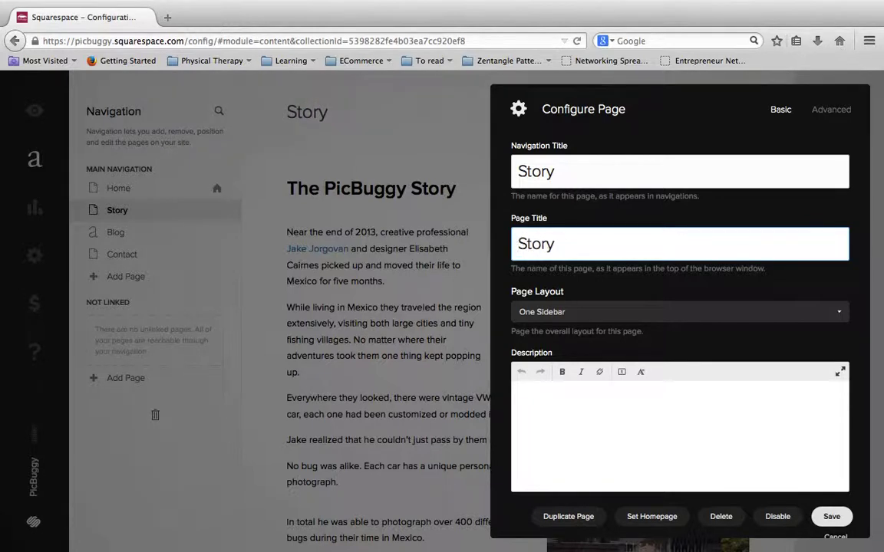
# - Keep the page layout as One Sidebar and save the settings
pyautogui.scroll(-1, 683, 242)
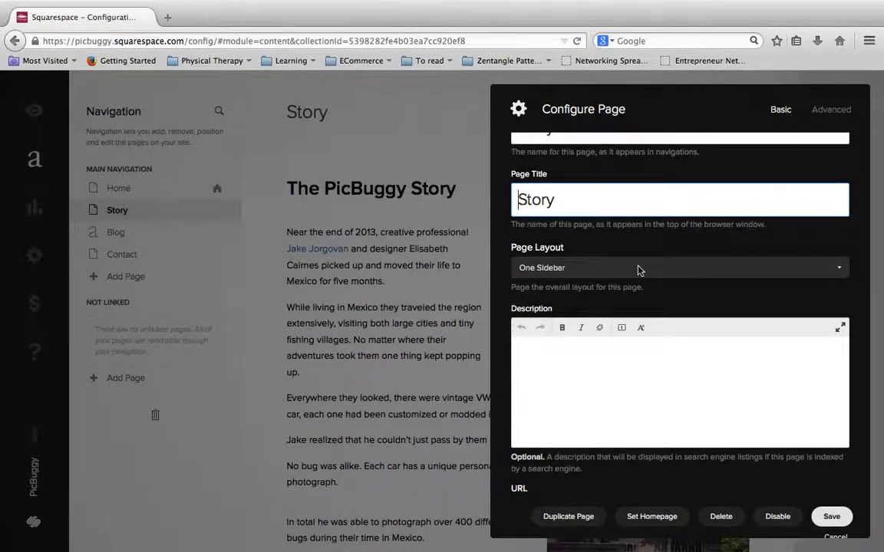
pyautogui.click(736, 273)
pyautogui.click(736, 273)
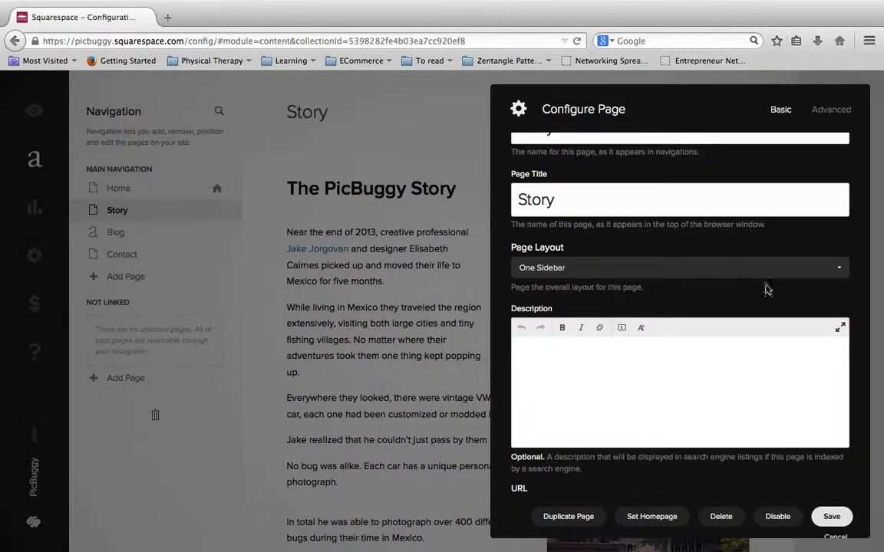
pyautogui.click(830, 517)
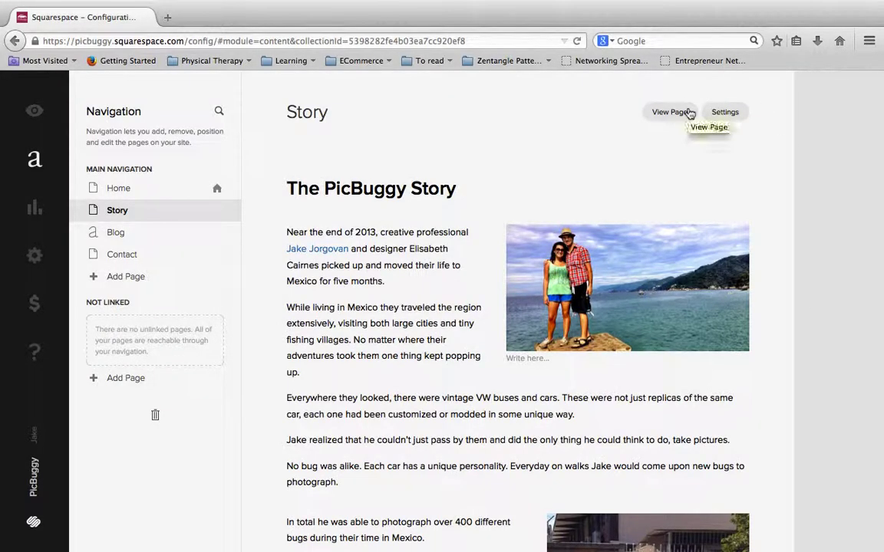
pyautogui.click(671, 112)
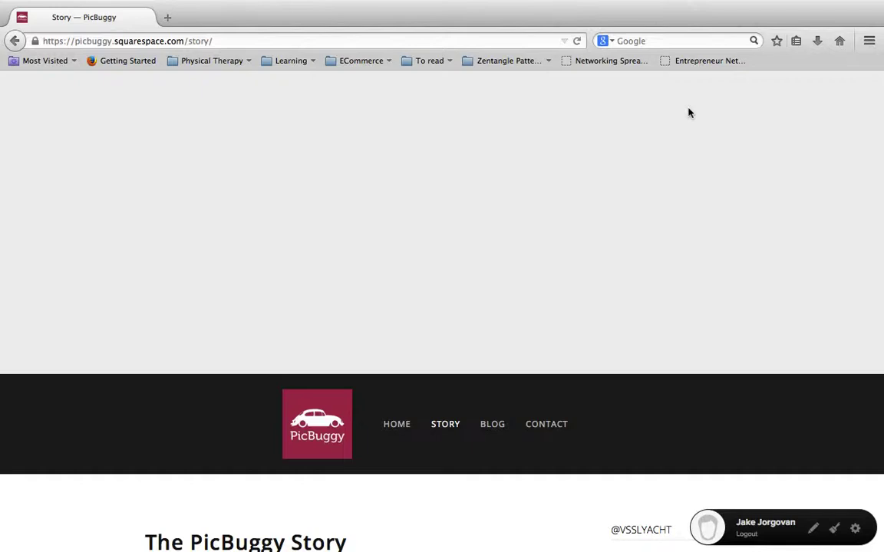
pyautogui.scroll(-4, 689, 113)
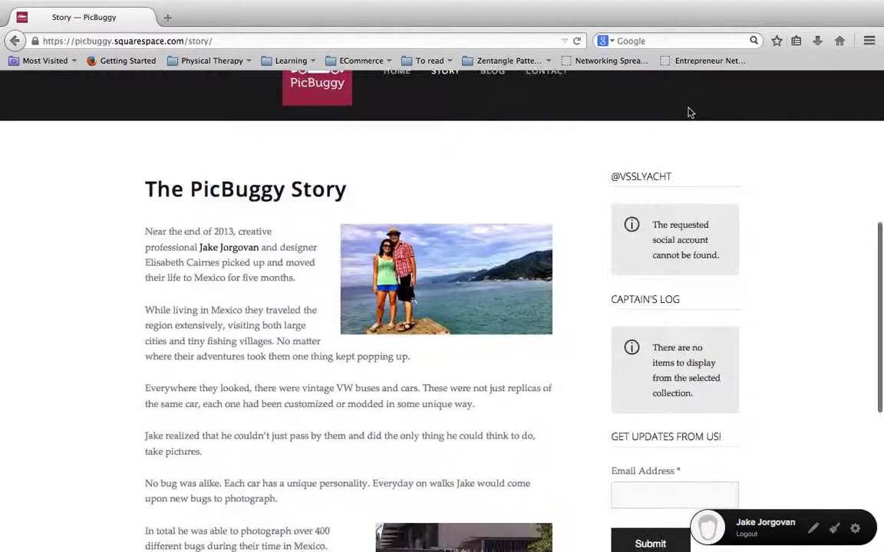
pyautogui.scroll(-2, 727, 186)
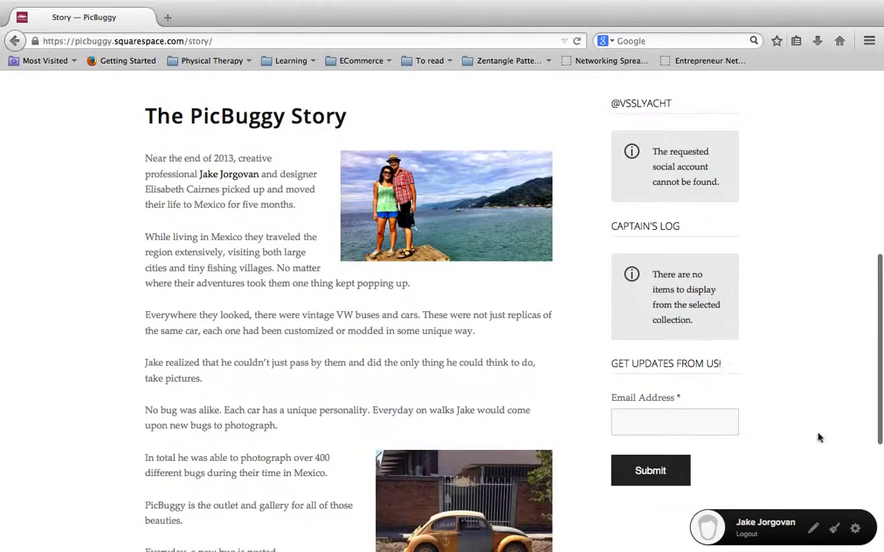
pyautogui.click(856, 530)
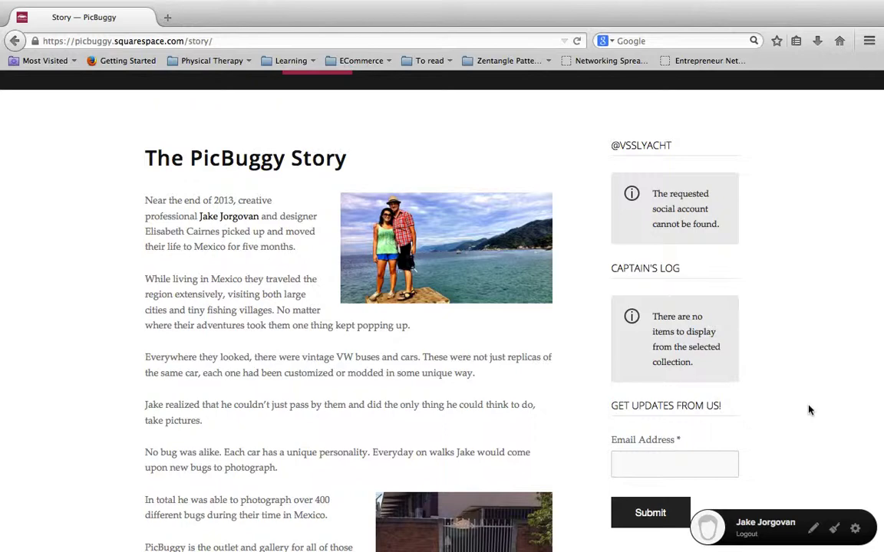
pyautogui.scroll(-2, 807, 409)
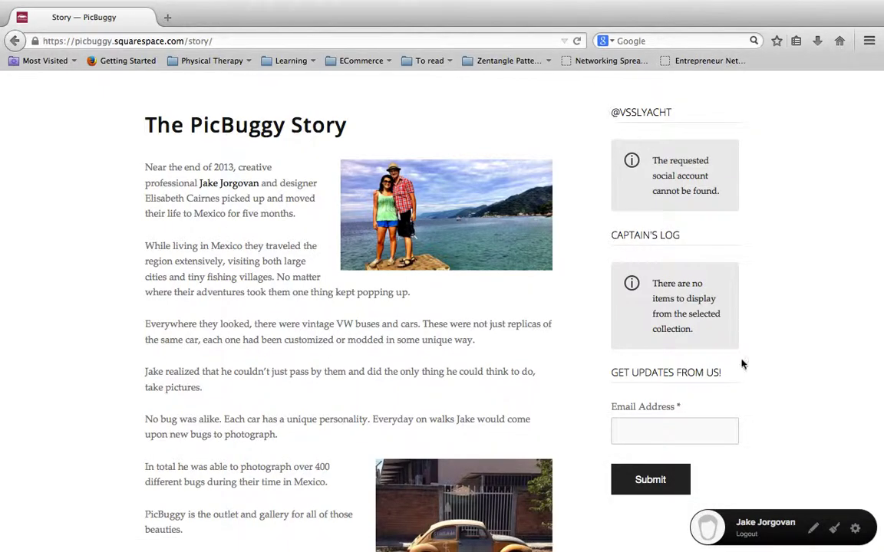
# - Enter Edit Mode and drag the Captain's Log and remaining info boxes out of the sidebar
pyautogui.click(812, 529)
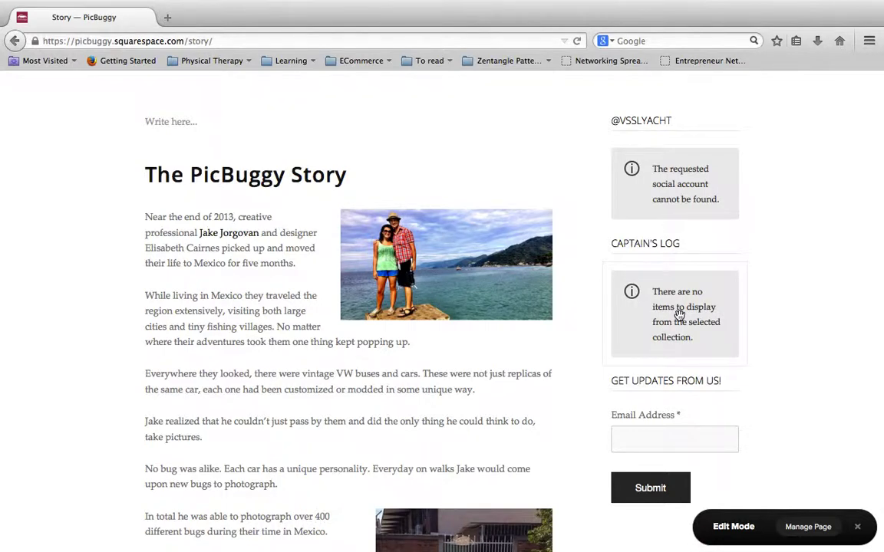
pyautogui.moveTo(679, 316); pyautogui.dragTo(443, 519)
pyautogui.moveTo(657, 201); pyautogui.dragTo(443, 518)
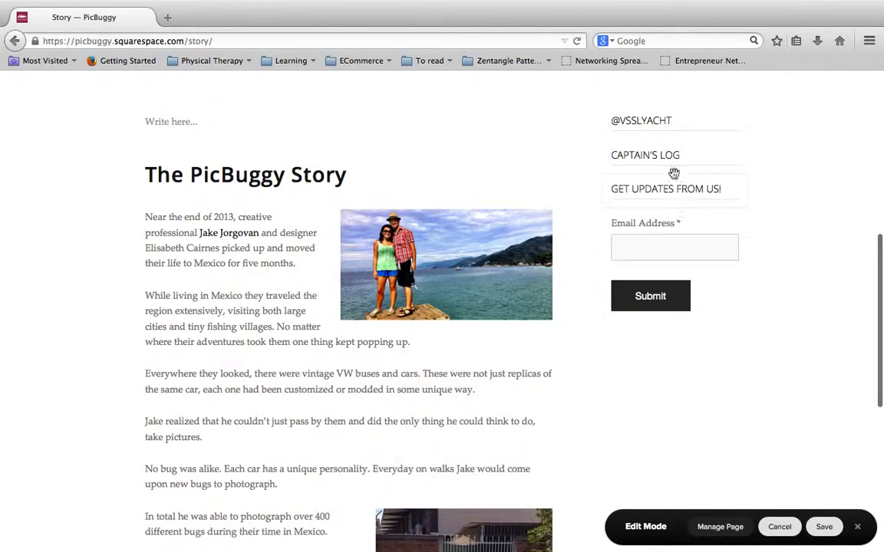
pyautogui.click(657, 155)
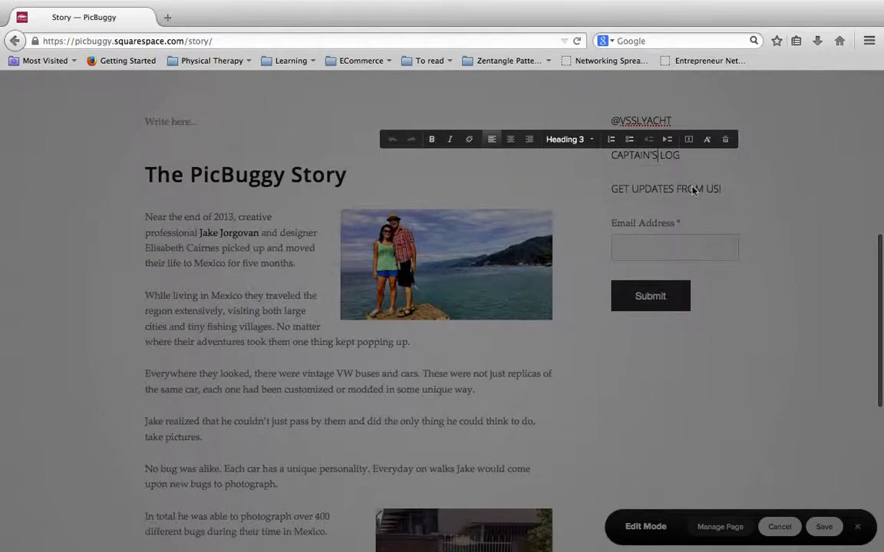
pyautogui.scroll(1, 693, 190)
pyautogui.click(725, 205)
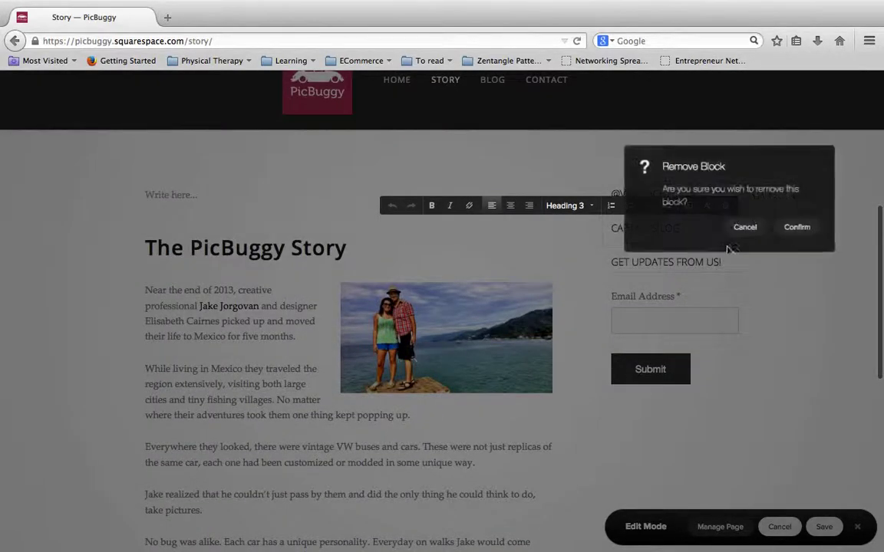
pyautogui.click(795, 228)
pyautogui.click(694, 193)
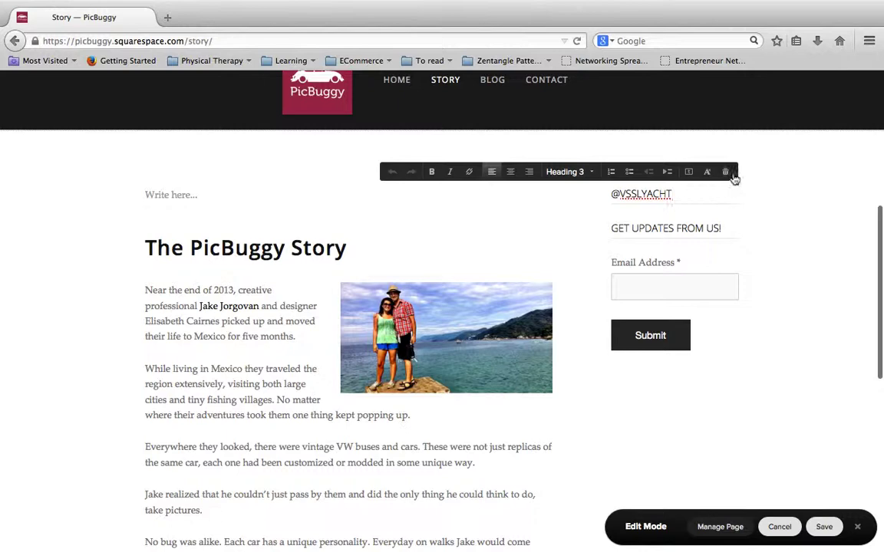
pyautogui.click(733, 177)
pyautogui.click(802, 201)
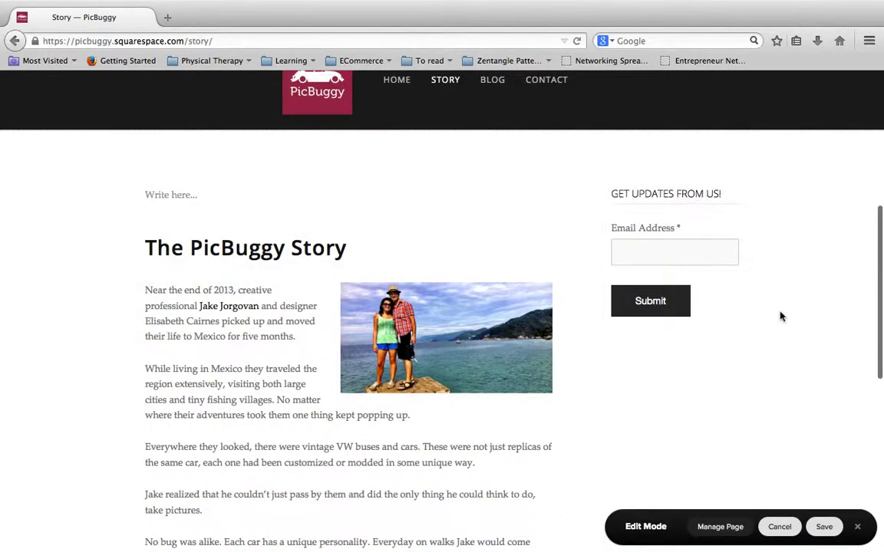
pyautogui.moveTo(605, 178)
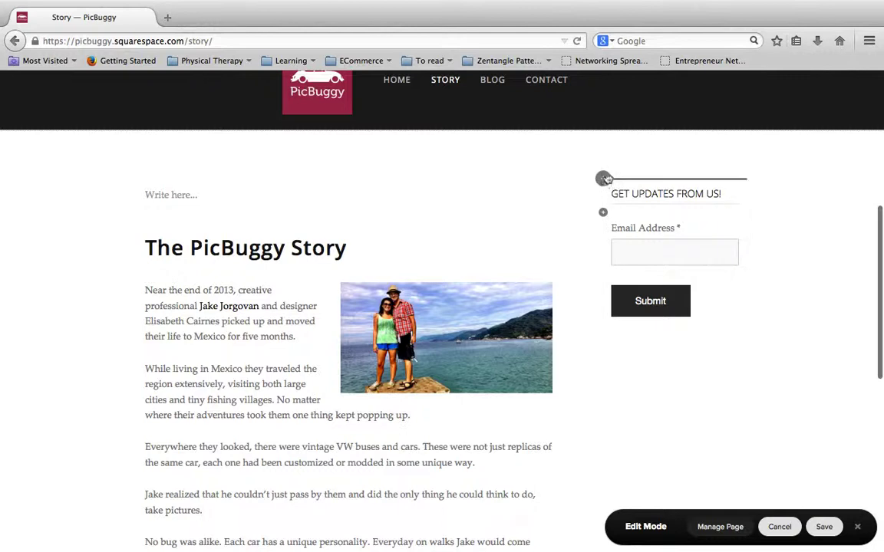
pyautogui.moveTo(605, 214)
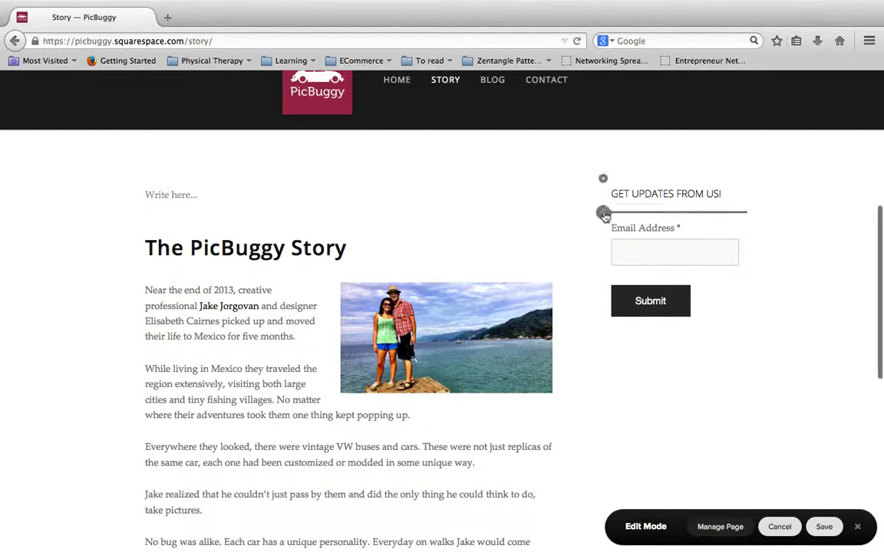
# - Save the Story page edits, exit the edit bar, and return to the site manager
pyautogui.click(826, 527)
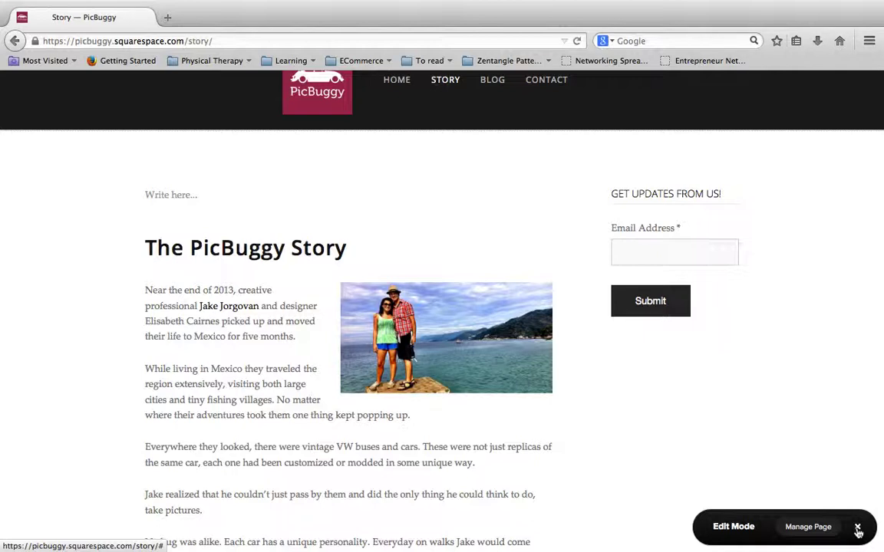
pyautogui.click(858, 529)
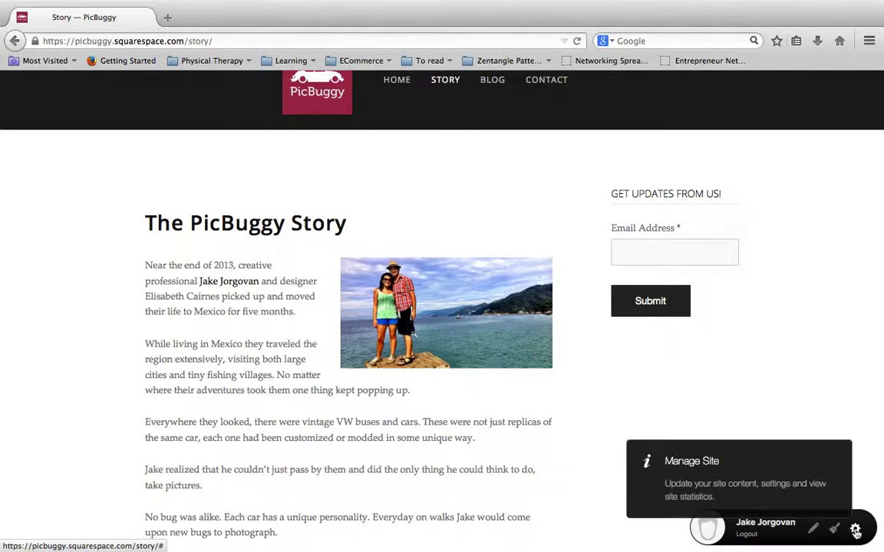
pyautogui.click(856, 530)
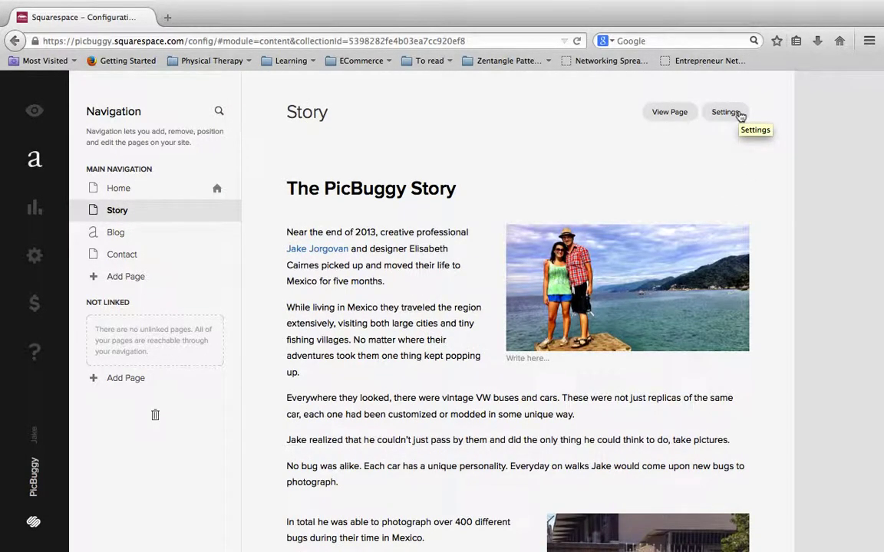
# - Change the Story page layout to Full Width, save it, and view the live page
pyautogui.click(725, 112)
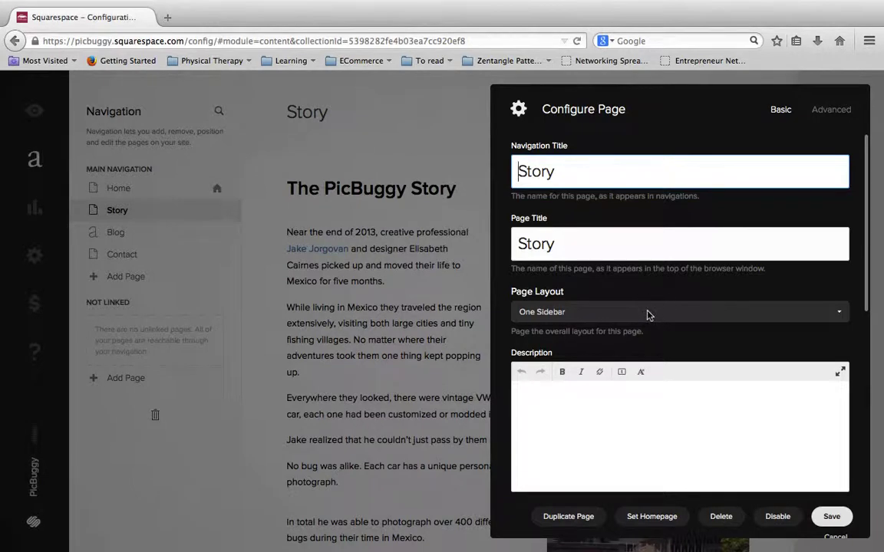
pyautogui.click(647, 314)
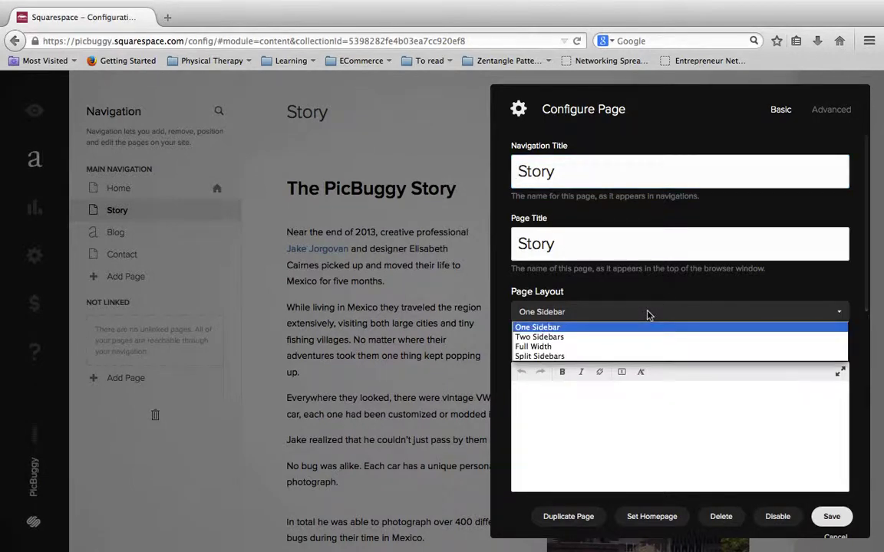
pyautogui.click(614, 347)
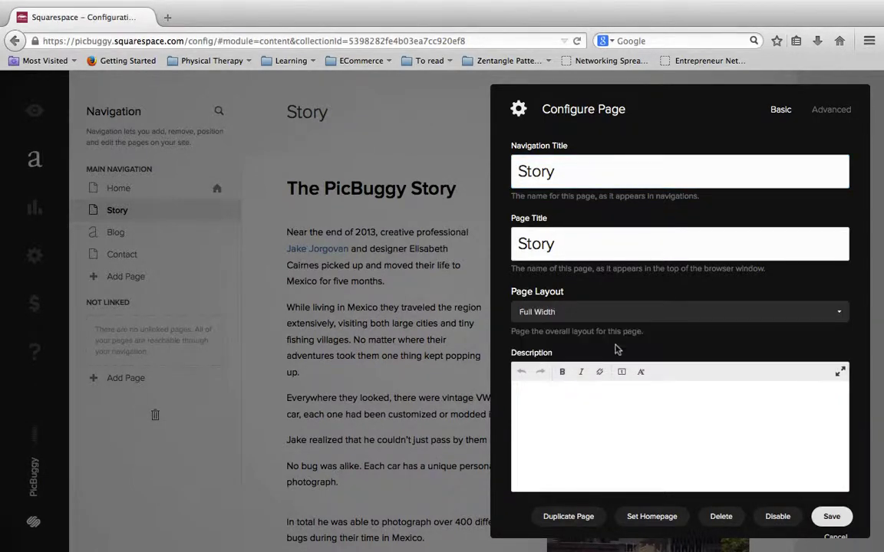
pyautogui.click(833, 518)
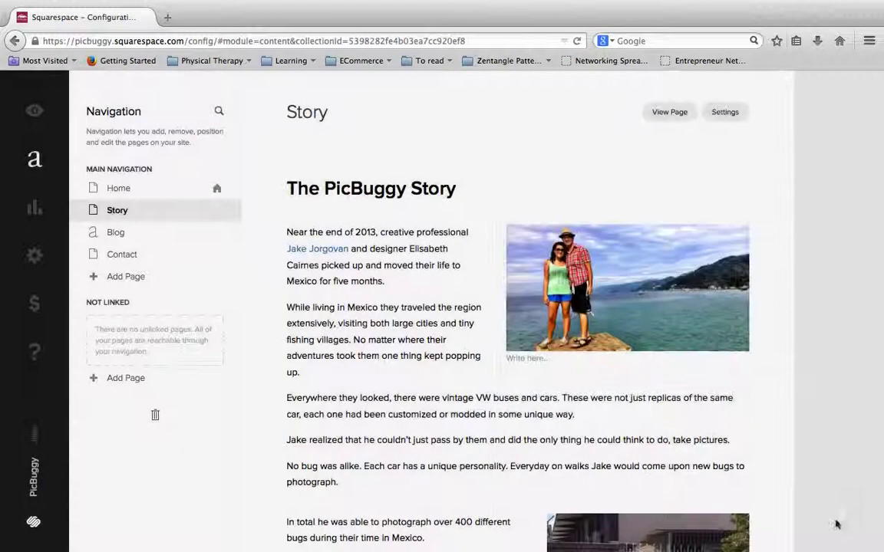
pyautogui.click(684, 112)
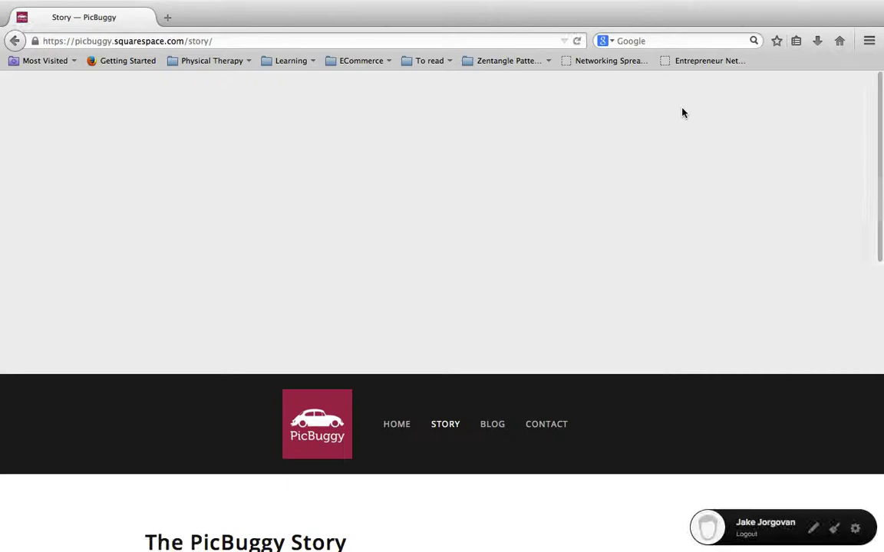
# - Scroll the live Full Width Story page to confirm no sidebar, then return to the site manager
pyautogui.scroll(-5, 682, 112)
pyautogui.scroll(-3, 683, 113)
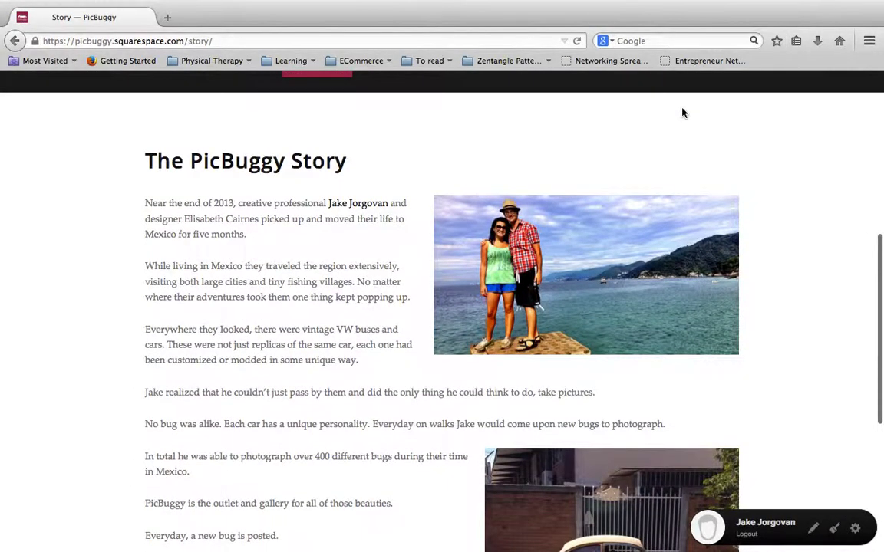
pyautogui.scroll(-5, 682, 113)
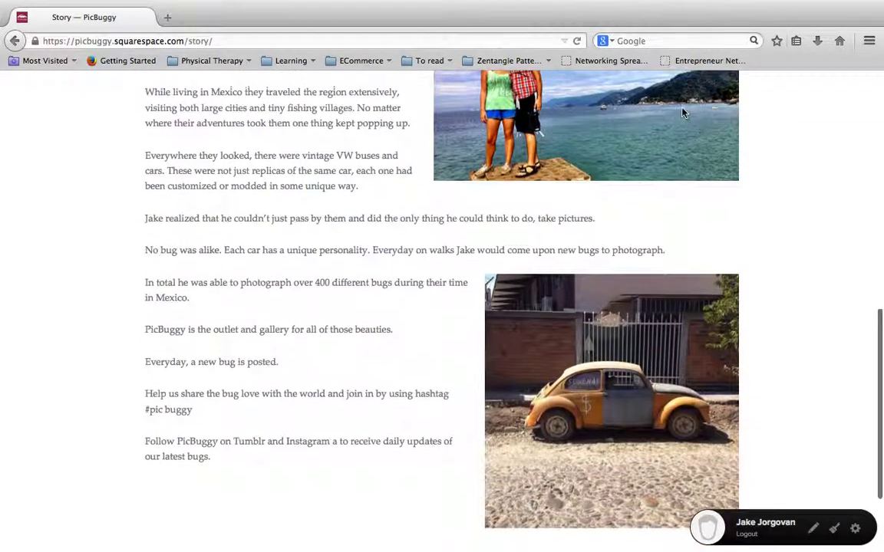
pyautogui.scroll(2, 683, 112)
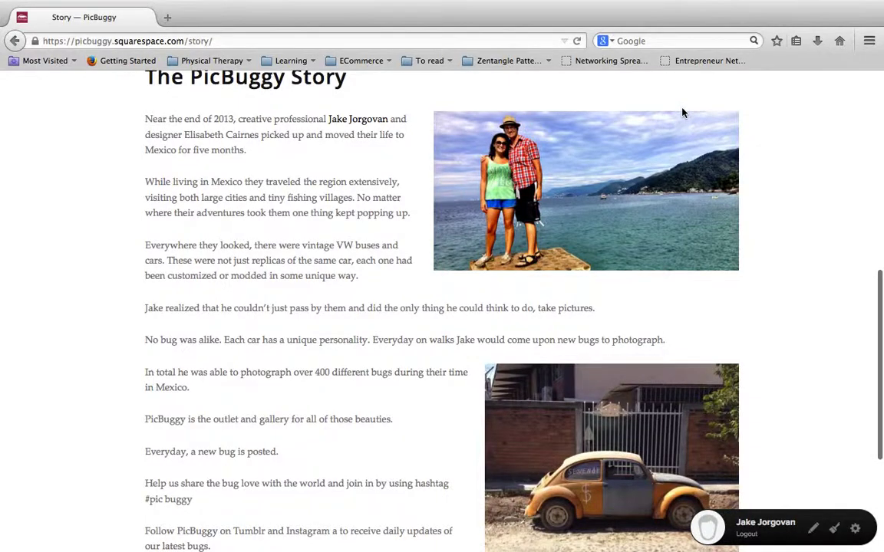
pyautogui.scroll(2, 756, 161)
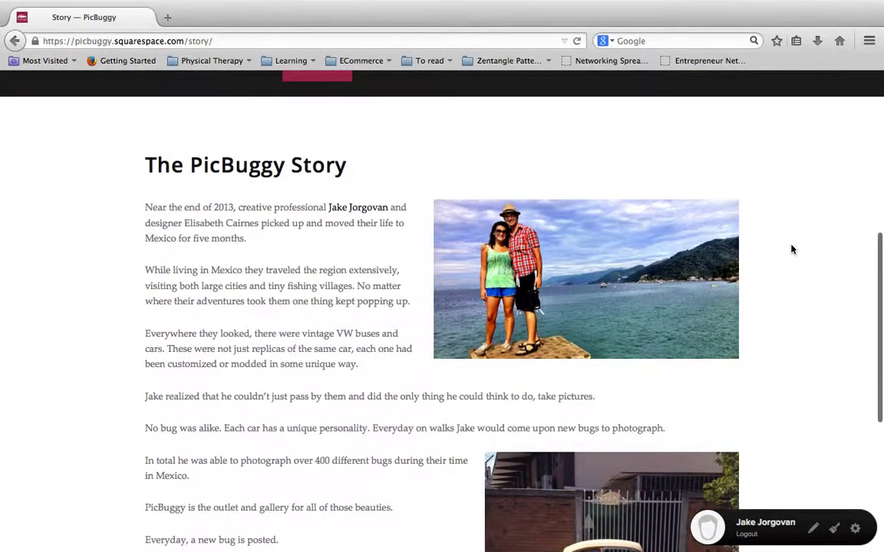
pyautogui.click(855, 529)
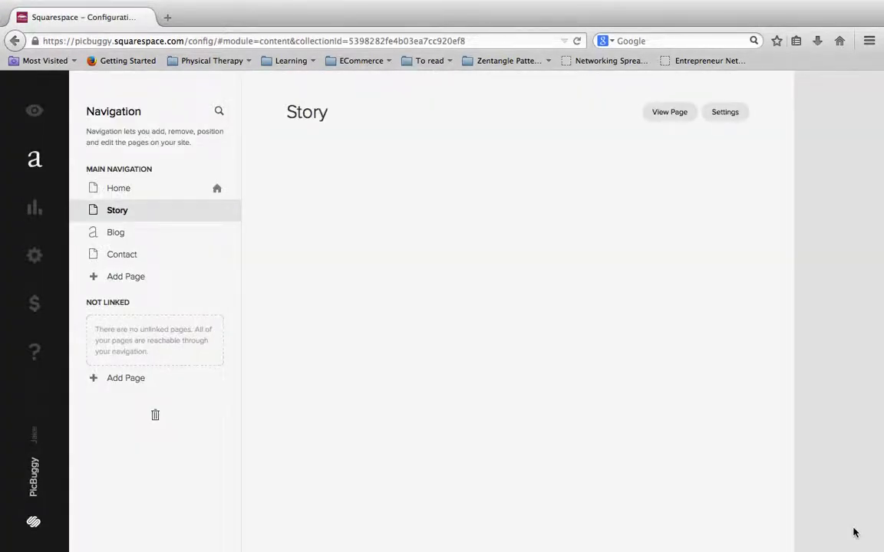
# - Reopen the Story page settings and place the caret in the empty Description field
pyautogui.click(725, 112)
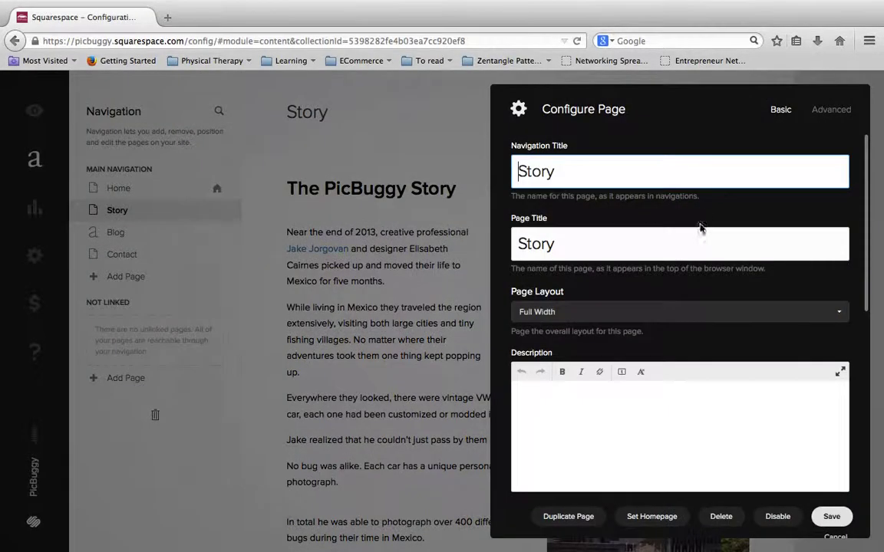
pyautogui.scroll(-1, 700, 229)
pyautogui.click(645, 346)
pyautogui.scroll(-1, 646, 345)
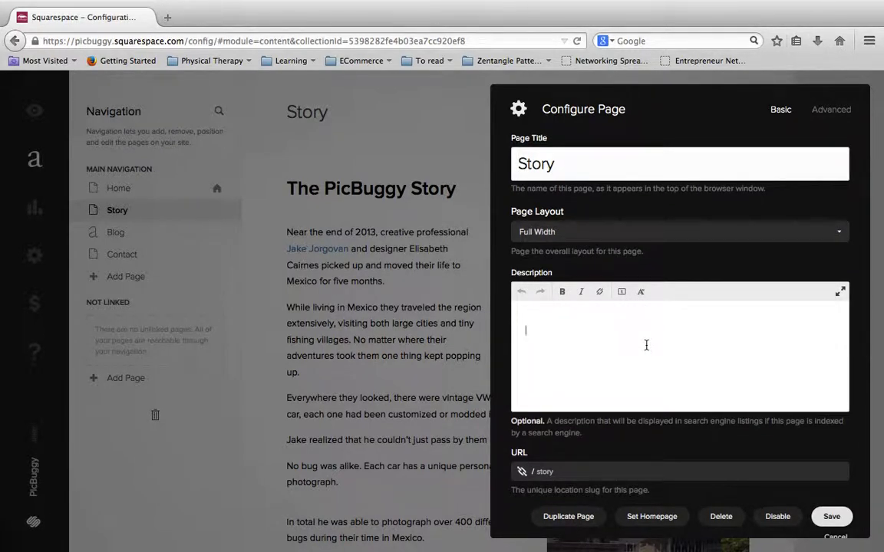
pyautogui.click(646, 345)
pyautogui.scroll(-3, 646, 345)
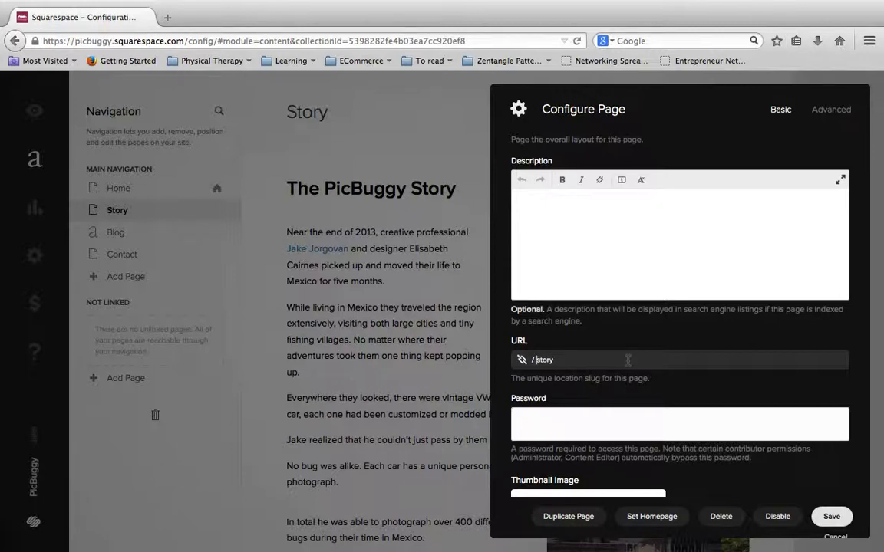
# - Add then remove a picbuggy- prefix, keeping the URL slug as story, and reach the Password field
pyautogui.write('picbuggy-')
pyautogui.hotkey('shift', 'Home')
pyautogui.press('BackSpace')
pyautogui.click(568, 360)
pyautogui.scroll(-2, 568, 360)
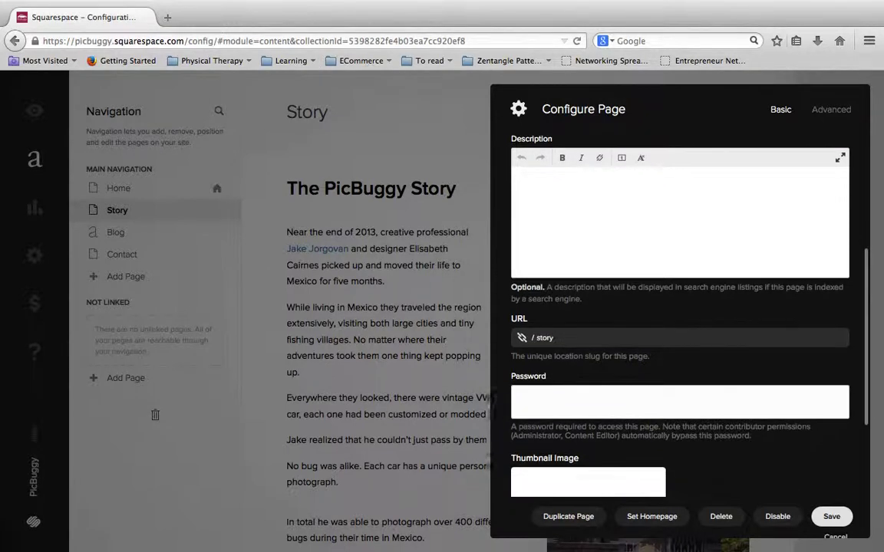
pyautogui.click(562, 371)
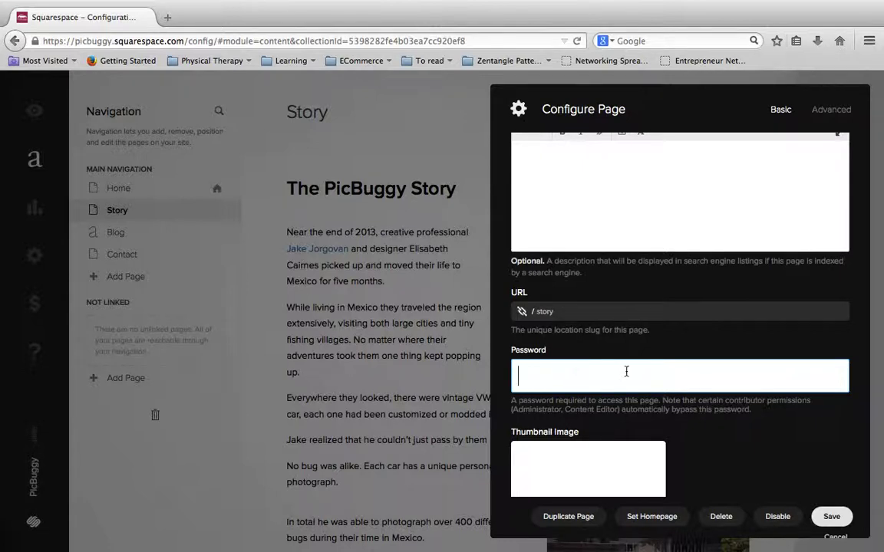
pyautogui.write('******')
pyautogui.hotkey('ctrl', 'a')
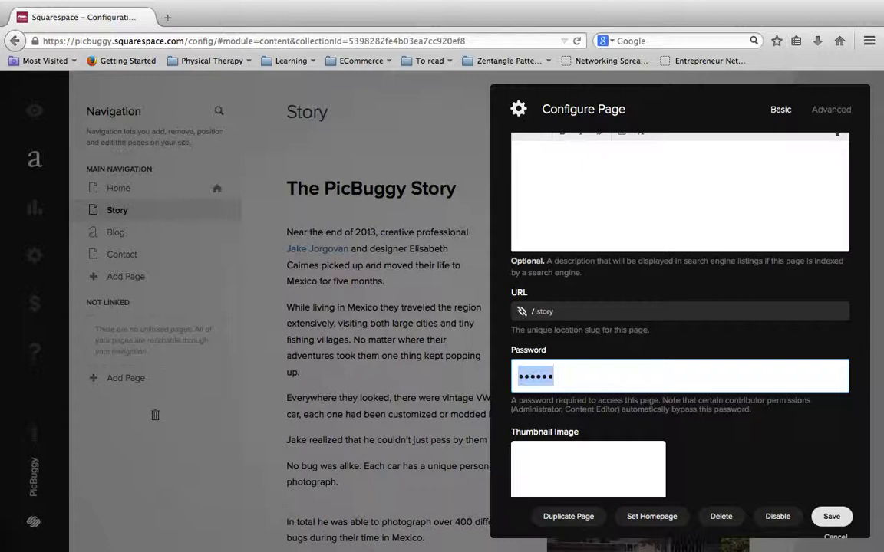
pyautogui.press('BackSpace')
pyautogui.scroll(-3, 715, 271)
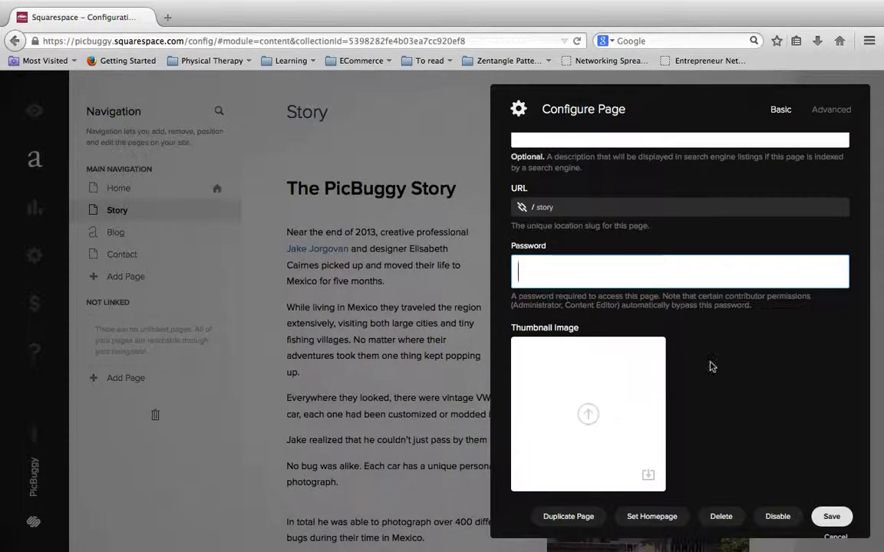
pyautogui.click(711, 365)
pyautogui.click(840, 107)
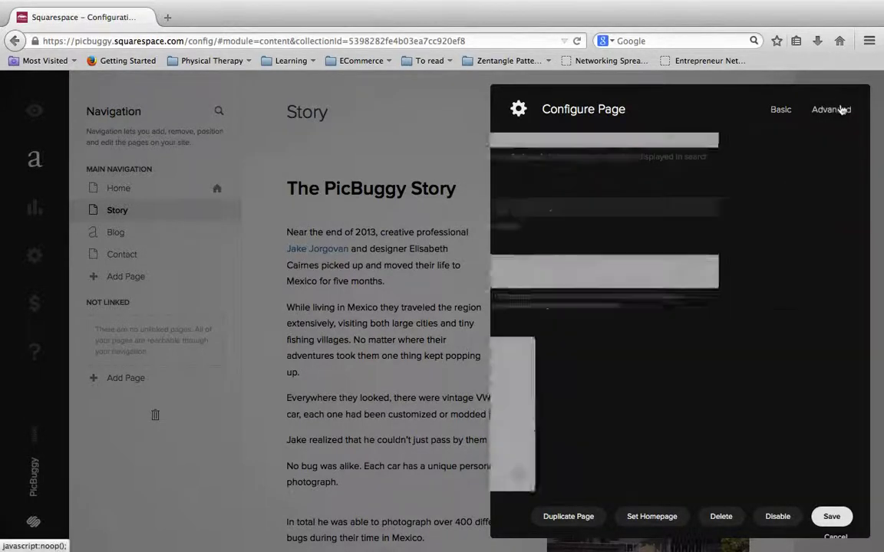
pyautogui.click(723, 234)
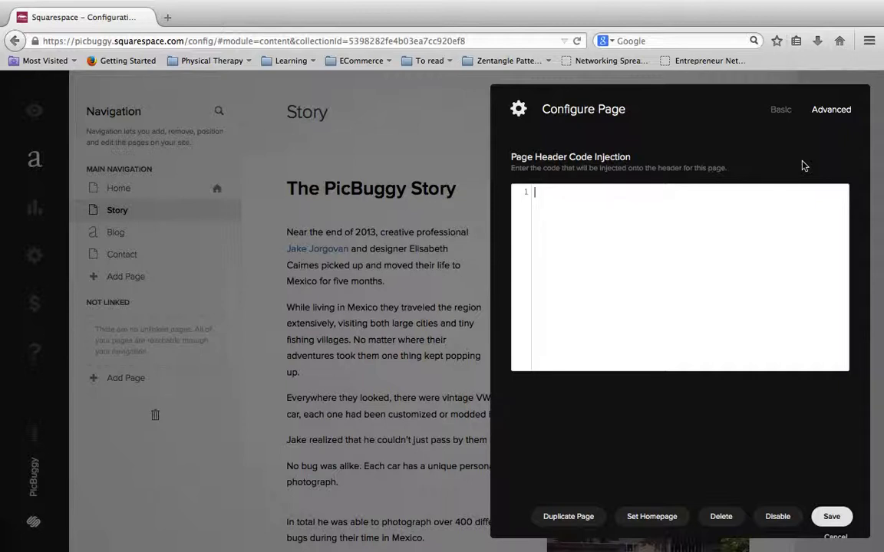
pyautogui.click(782, 116)
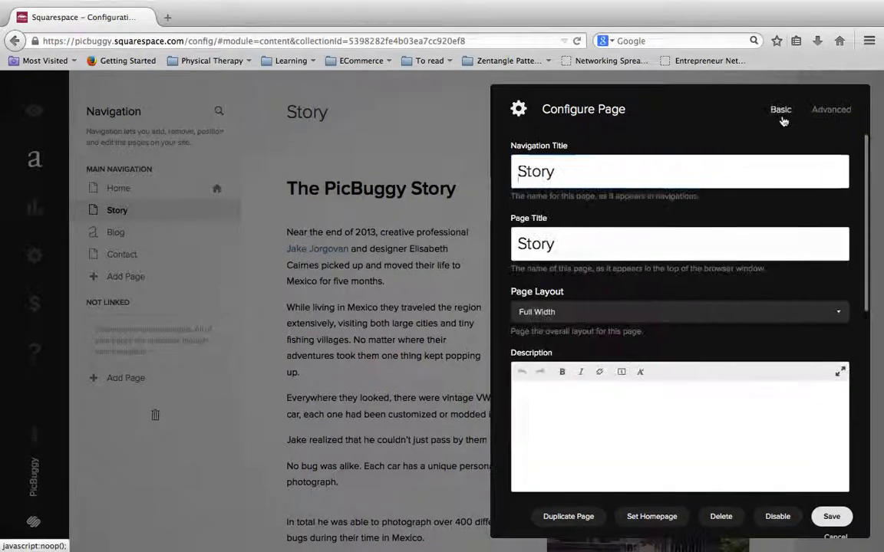